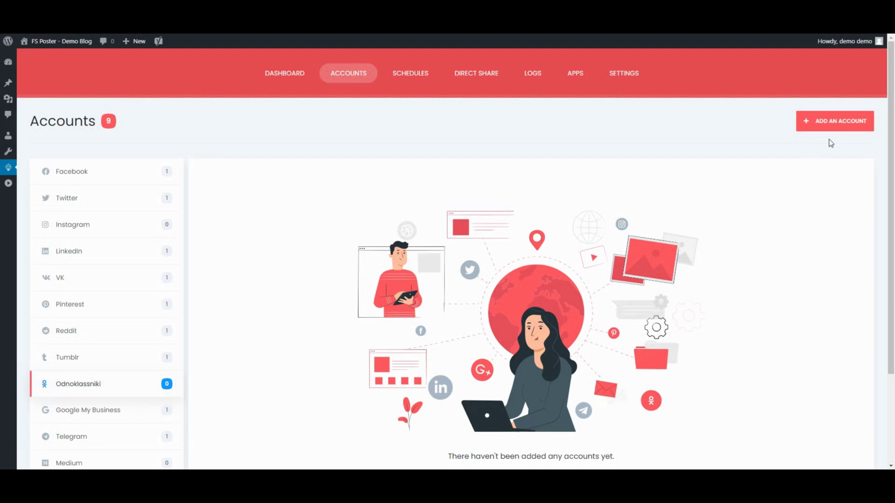
- Connect an Odnoklassniki account to FS Poster through Get Access authorization
left_click(839, 124)
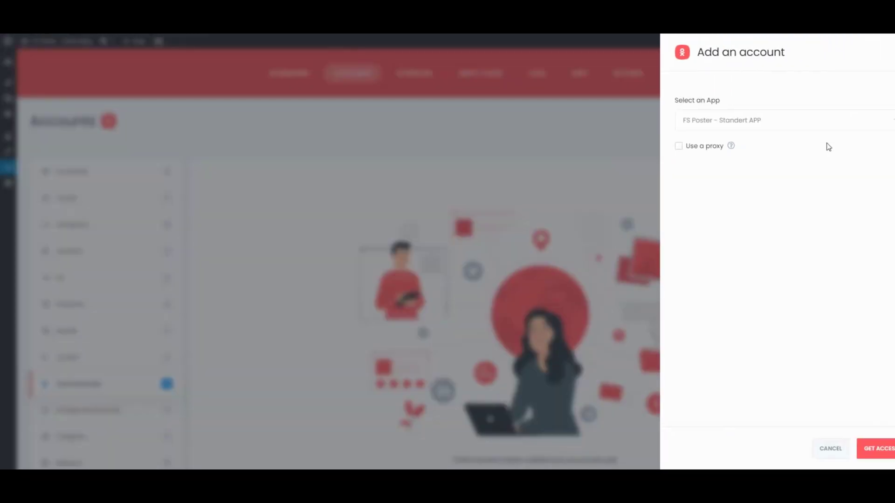
left_click(855, 450)
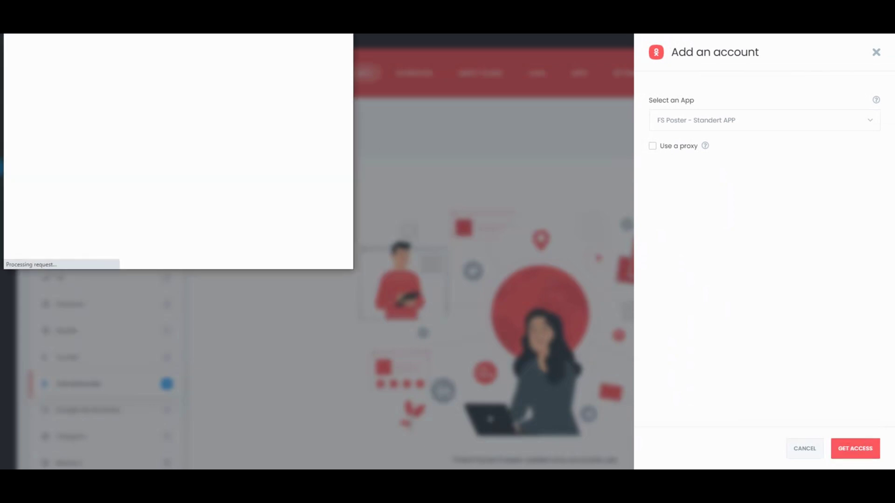
left_click_drag(374, 105, 449, 113)
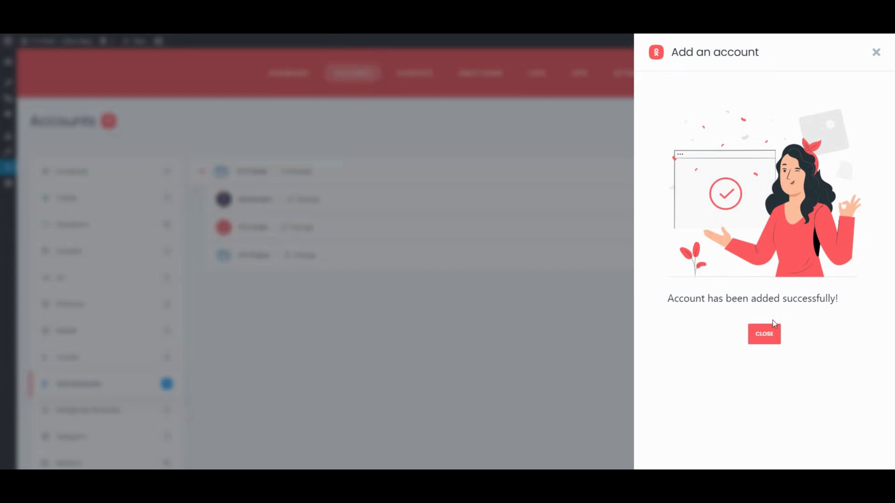
left_click(773, 328)
- Activate the Booknetic and FS Code groups for sharing
left_click(812, 200)
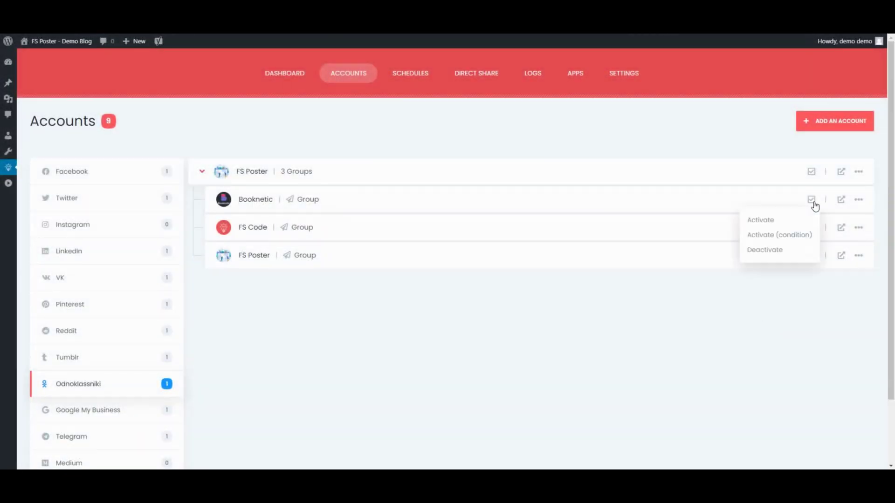
left_click(797, 221)
left_click(812, 229)
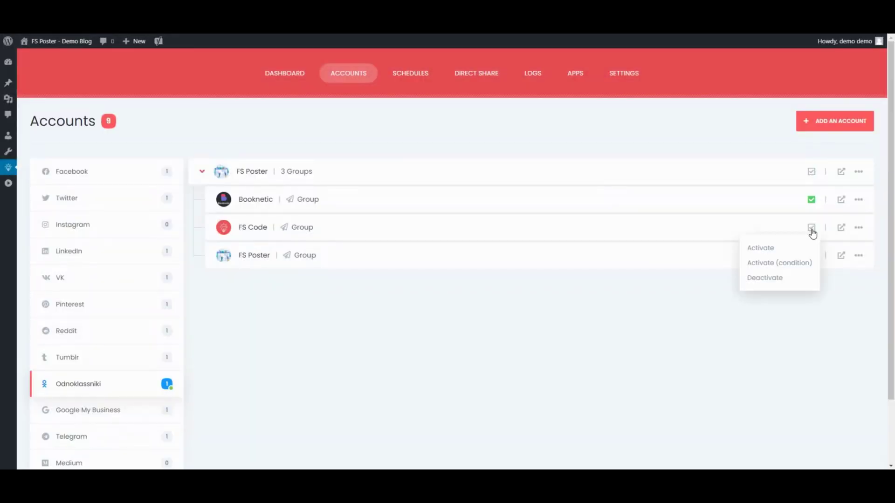
left_click(784, 245)
mouse_move(8, 84)
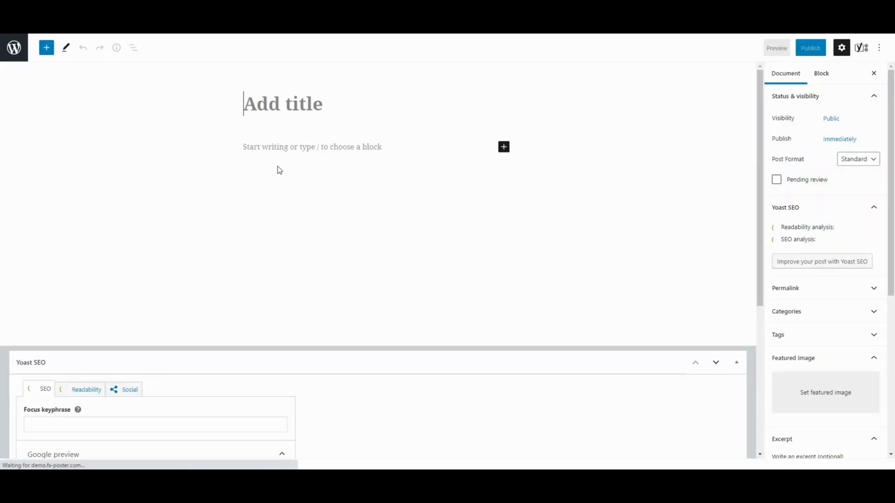
- Enter the title 'How To Post To Odnoklassniki From WordPress Automatically' and body 'My new post!'
type("How To Post To Odnoklassniki From WordPress Automatically")
left_click(314, 201)
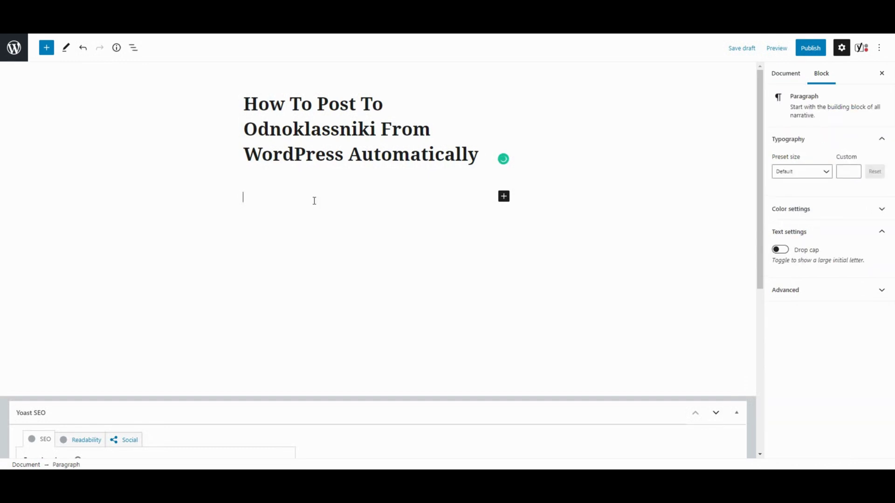
type("My new post!")
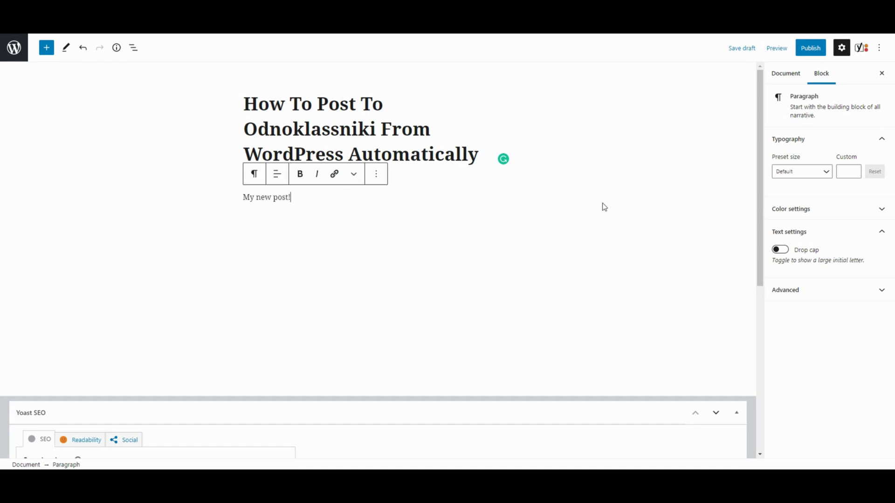
- Set the Odnoklassniki image from the Media Library as the featured image
left_click(783, 73)
scroll(824, 249, "down", 3)
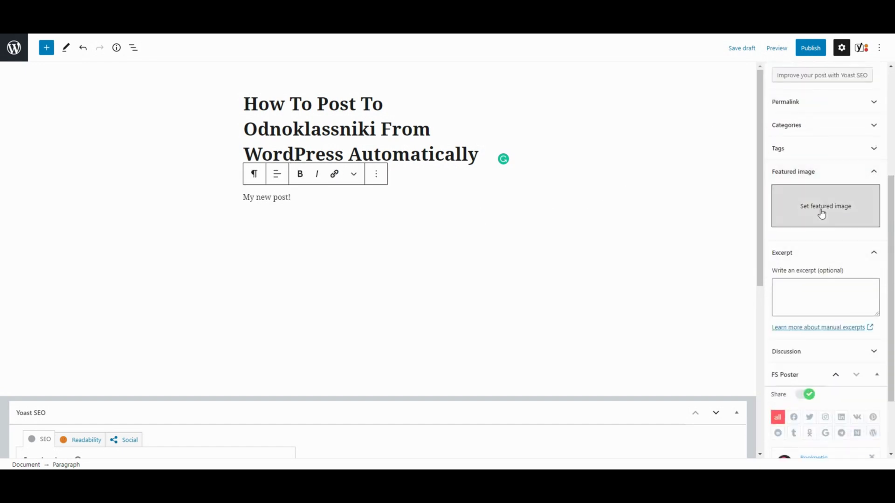
left_click(819, 211)
left_click(86, 80)
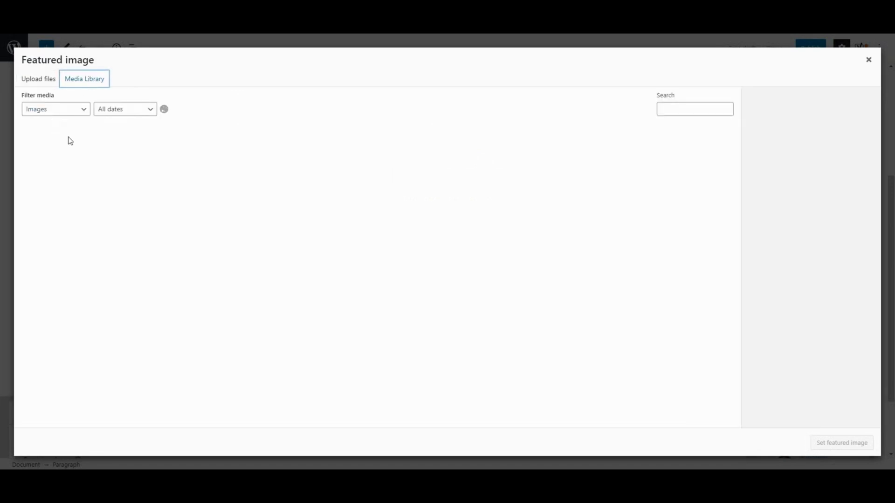
left_click(52, 140)
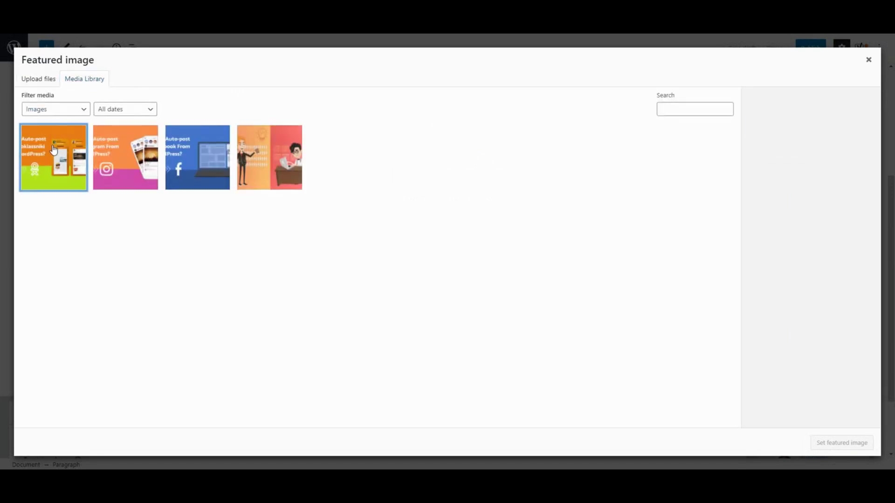
left_click(836, 443)
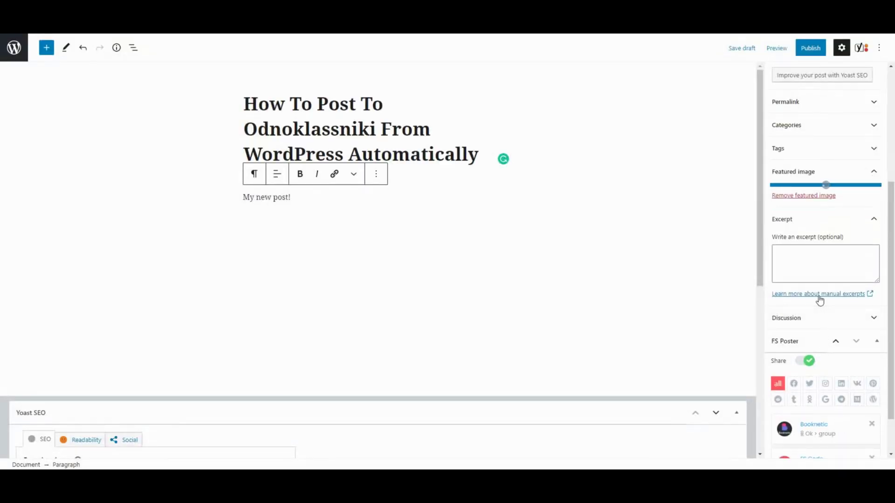
- Publish the post to the Booknetic and FS Code groups, leaving the Vk page account out
scroll(819, 300, "down", 3)
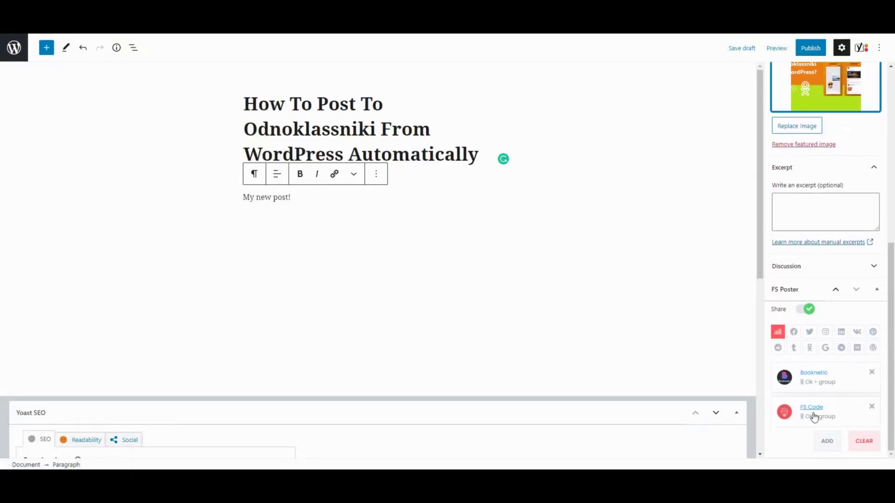
left_click(827, 441)
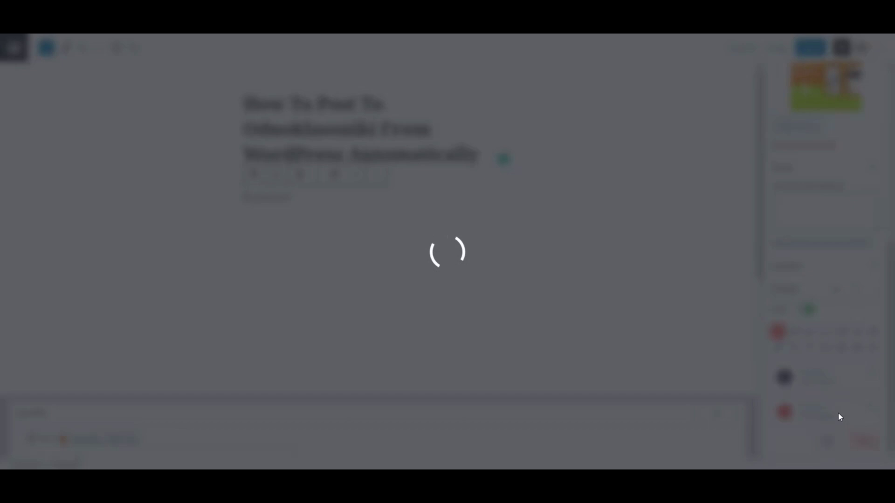
scroll(795, 329, "down", 10)
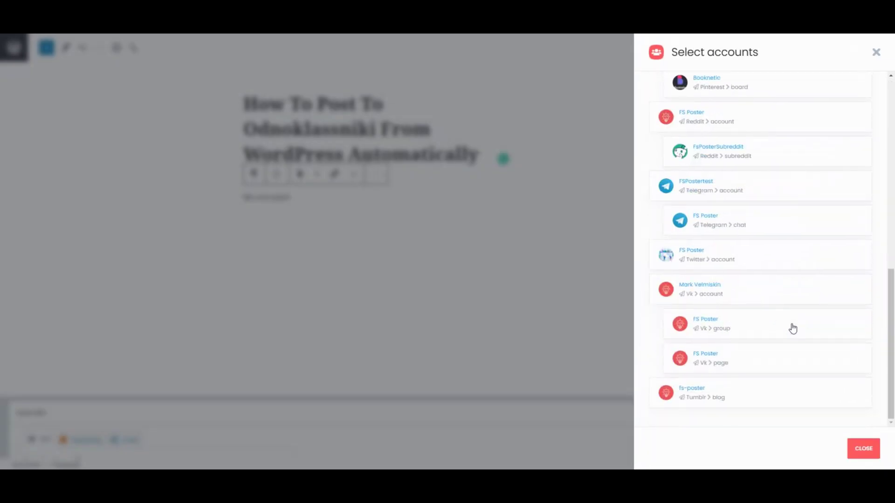
left_click(773, 357)
left_click(874, 54)
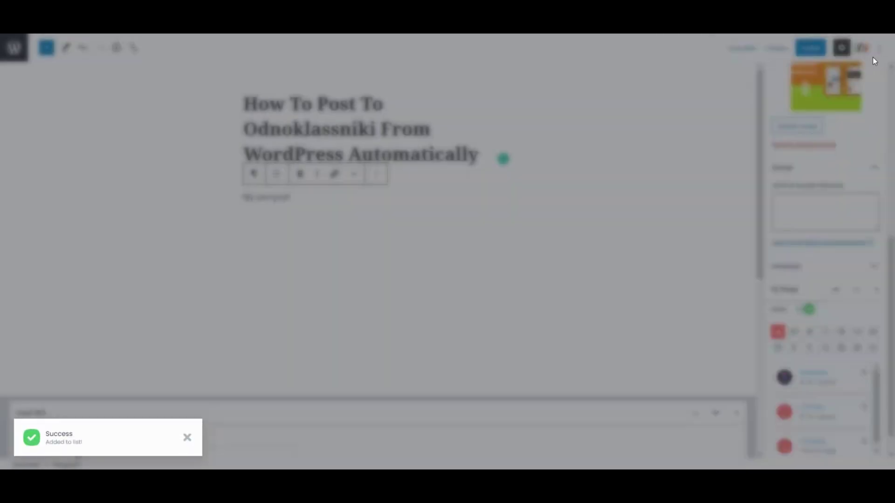
left_click(865, 434)
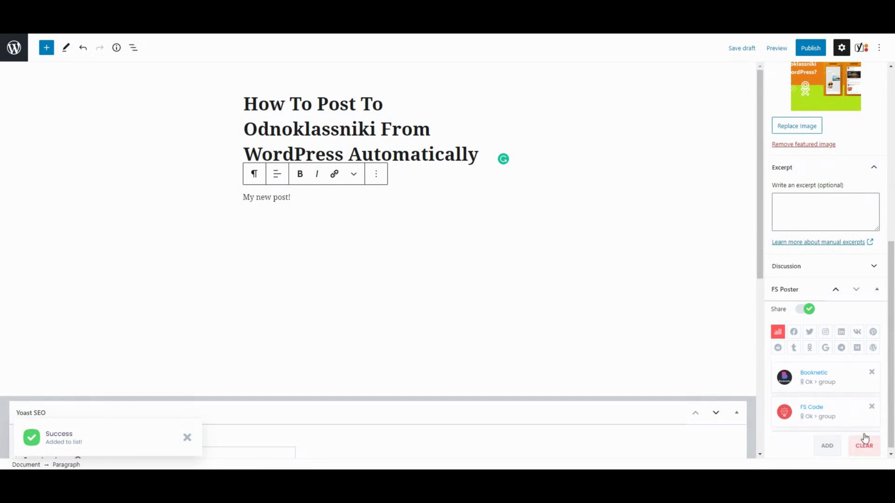
left_click(815, 49)
left_click(813, 49)
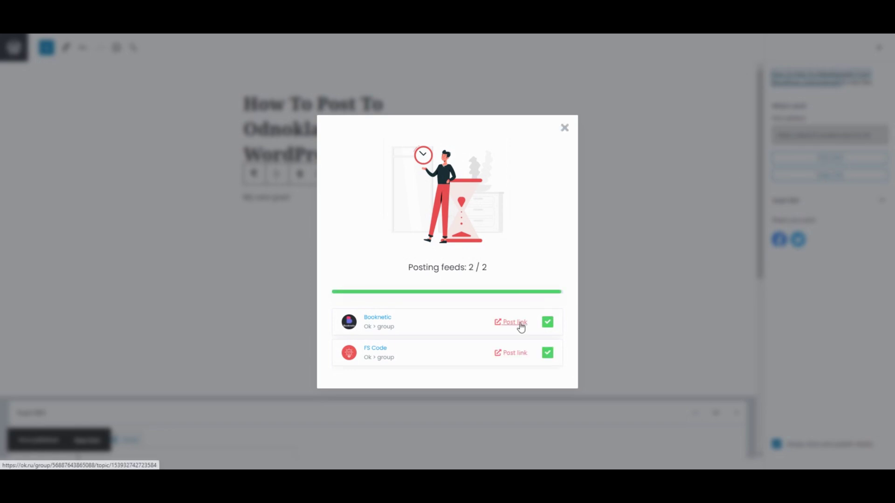
- Open the shared post on the Booknetic group page in full view
left_click(519, 325)
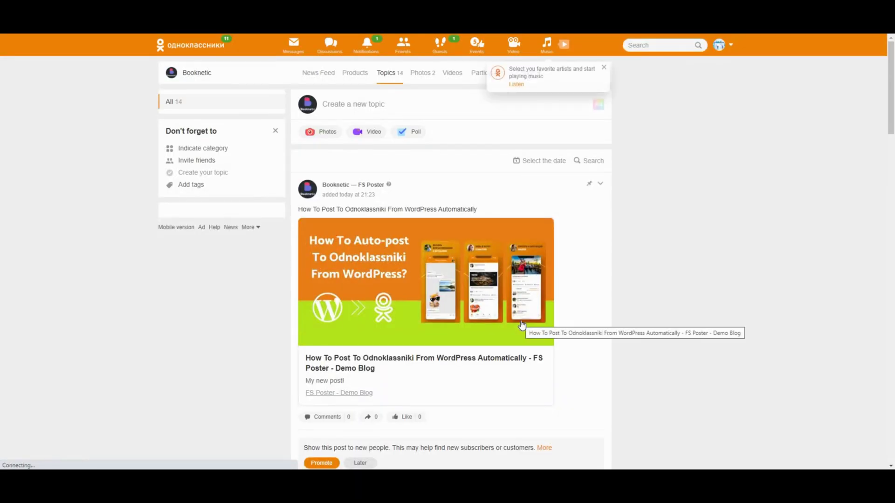
left_click(522, 325)
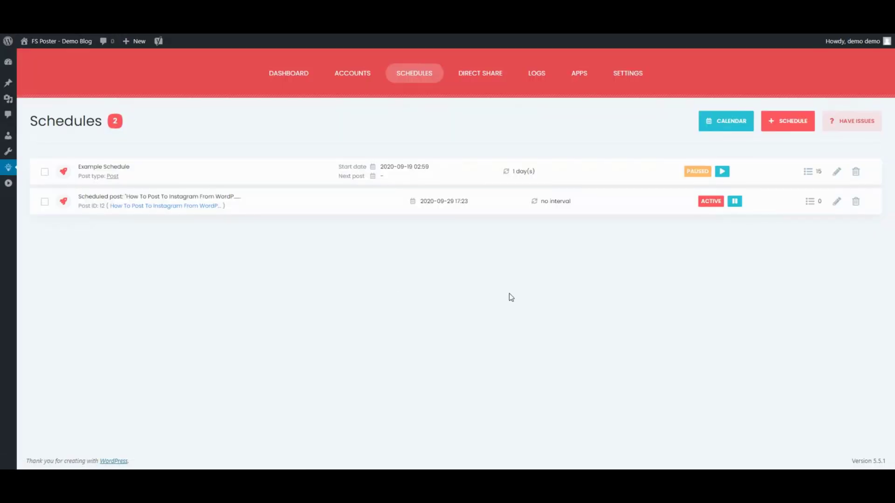
- Review the Instagram post's schedule entry, then return to the blog's posts list
left_click_drag(228, 213, 129, 190)
left_click_drag(454, 201, 572, 204)
left_click(18, 84)
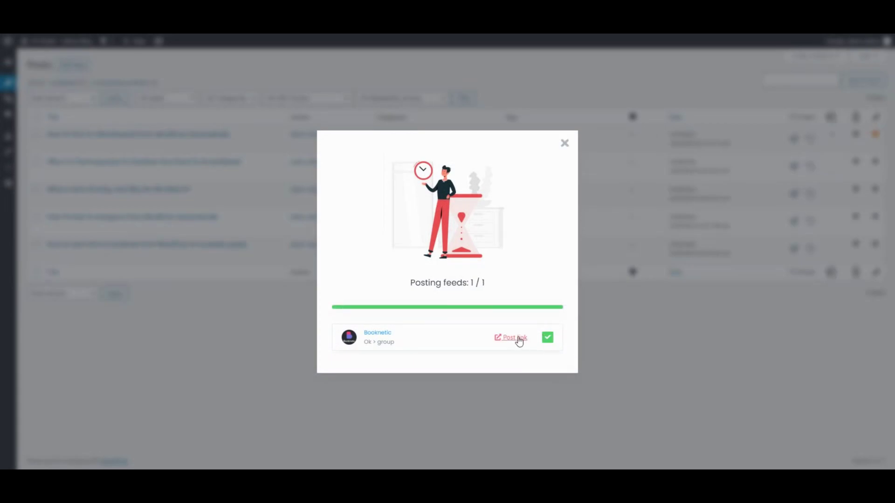
- Open the re-shared Facebook auto-post guide on the Booknetic group in full view
left_click(514, 339)
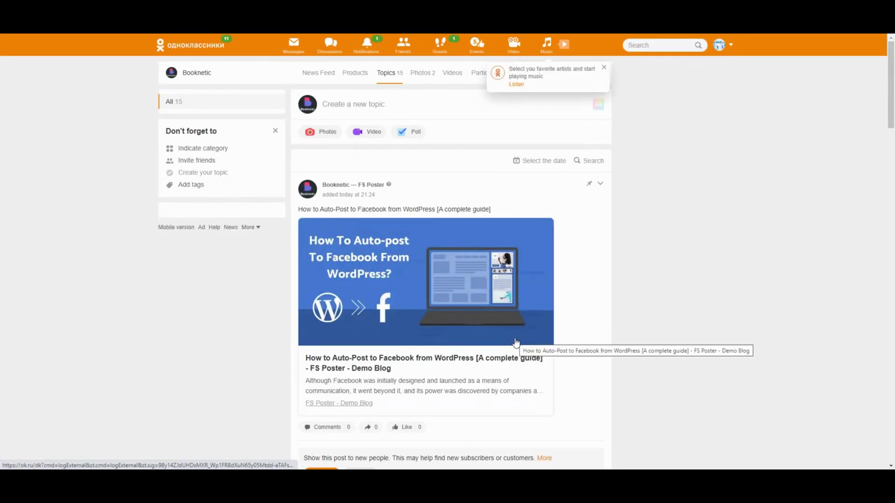
left_click(516, 344)
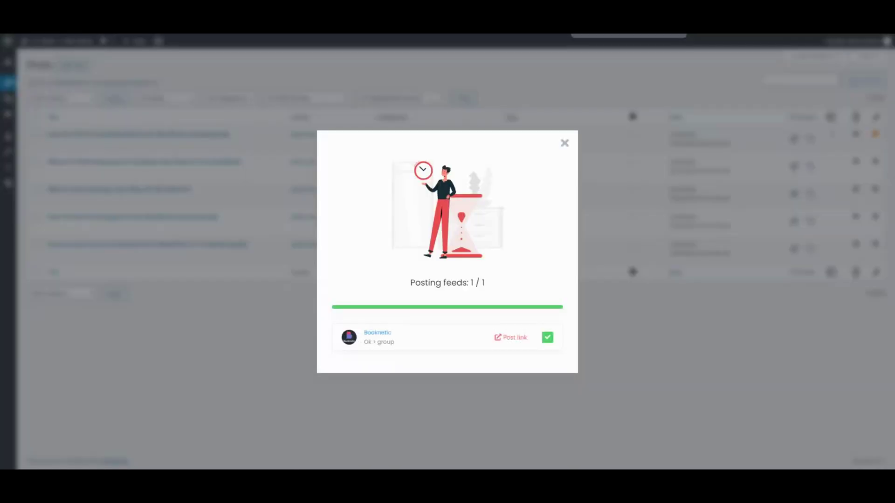
- Bulk-schedule the Why Is It That Important, Instagram and Facebook posts with FS Poster: Schedule
left_click(565, 143)
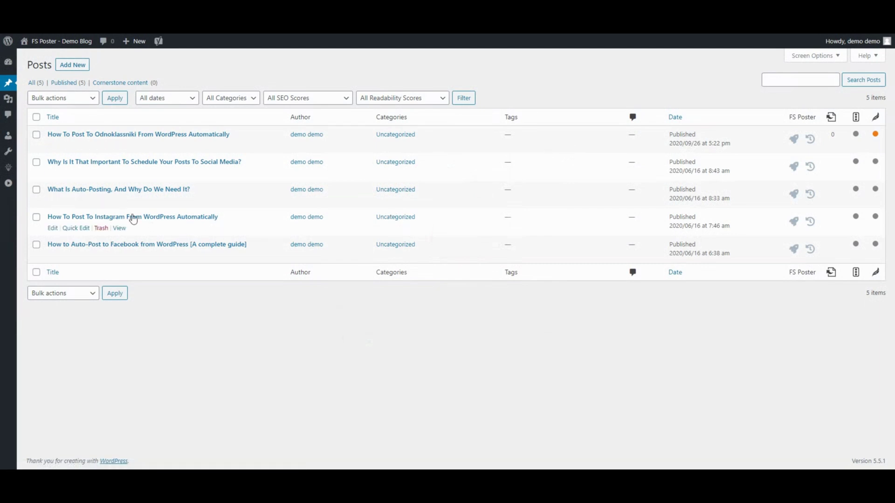
left_click(36, 162)
left_click(36, 217)
left_click(36, 245)
left_click(81, 100)
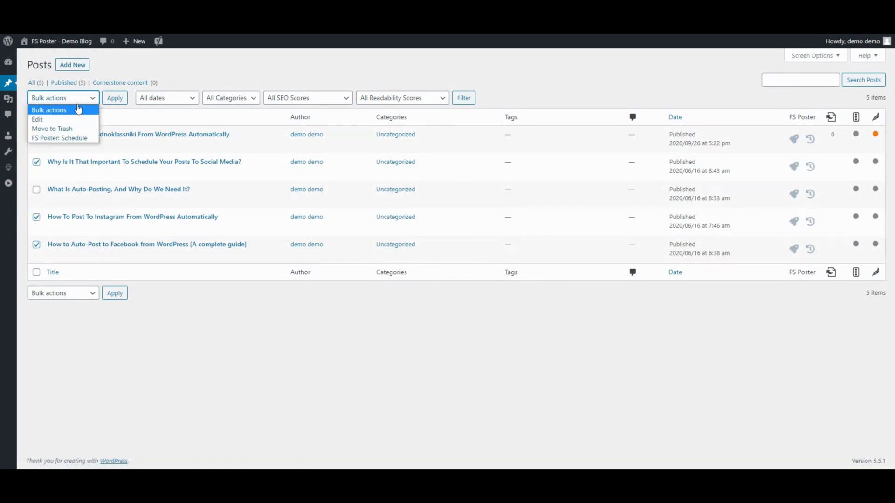
left_click(73, 137)
left_click(116, 97)
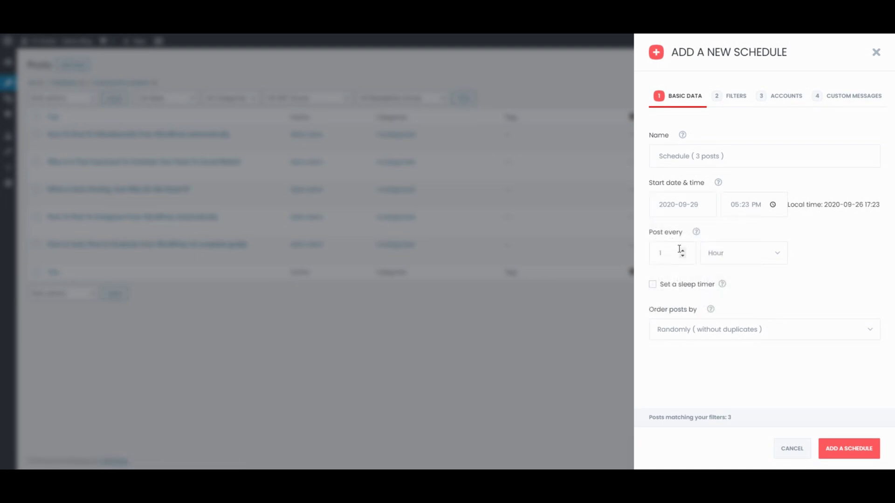
left_click(683, 250)
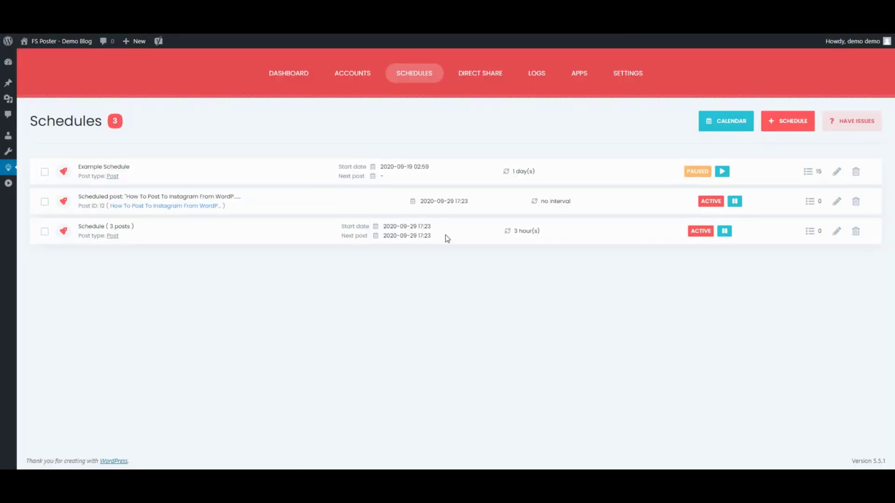
- Add the 3-post schedule starting 29 September every 3 hours and check it in Schedules
left_click_drag(515, 231, 539, 231)
left_click_drag(77, 227, 399, 236)
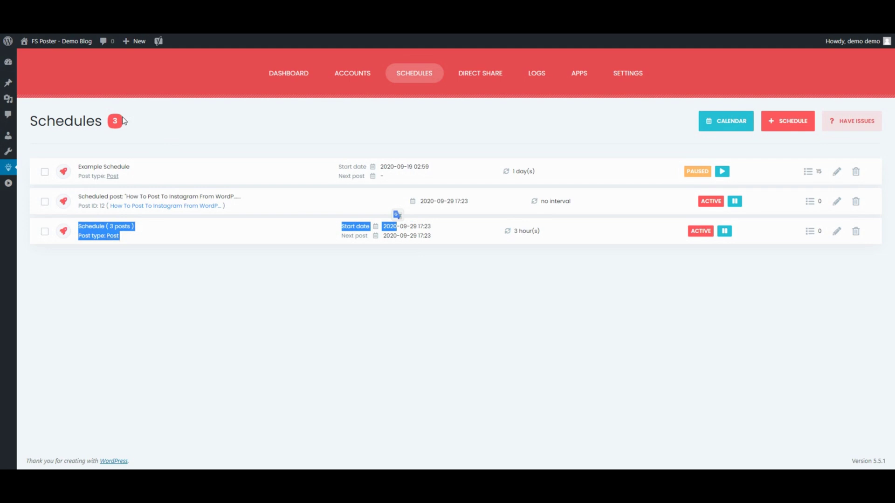
- Bulk-schedule the Instagram, wmplayer and Odnoklassniki images, posting every 30 minutes
mouse_move(8, 99)
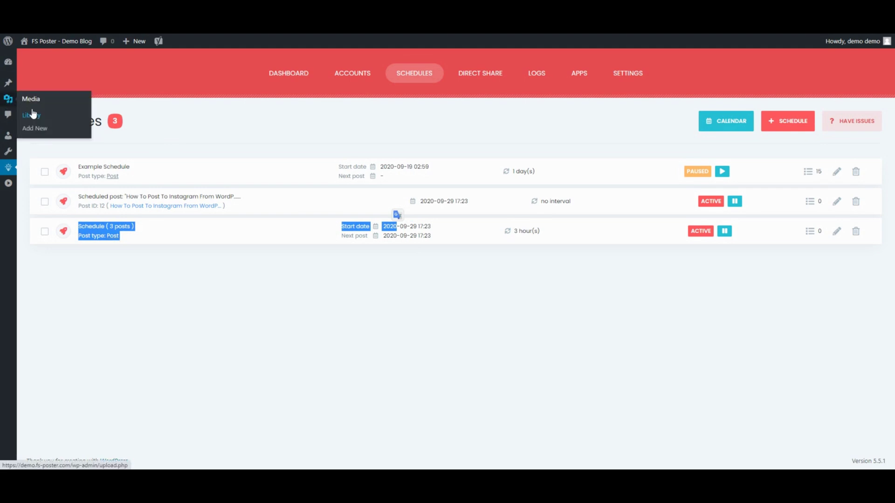
left_click(57, 117)
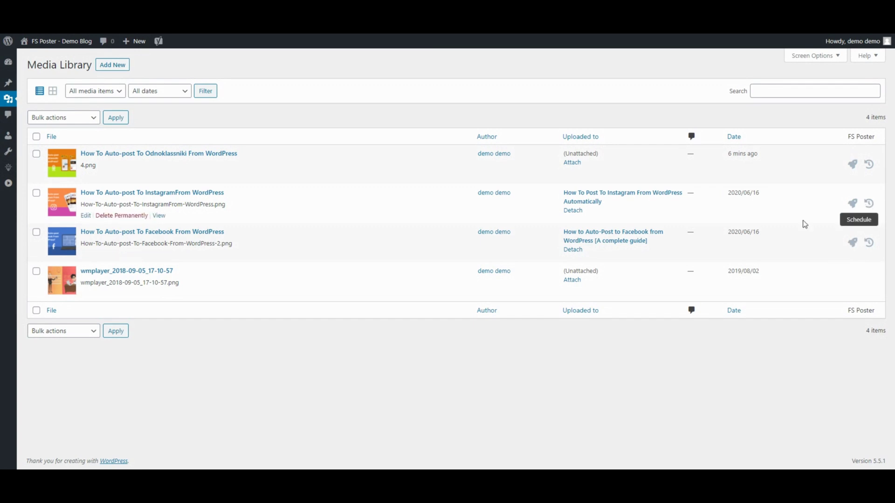
left_click(37, 193)
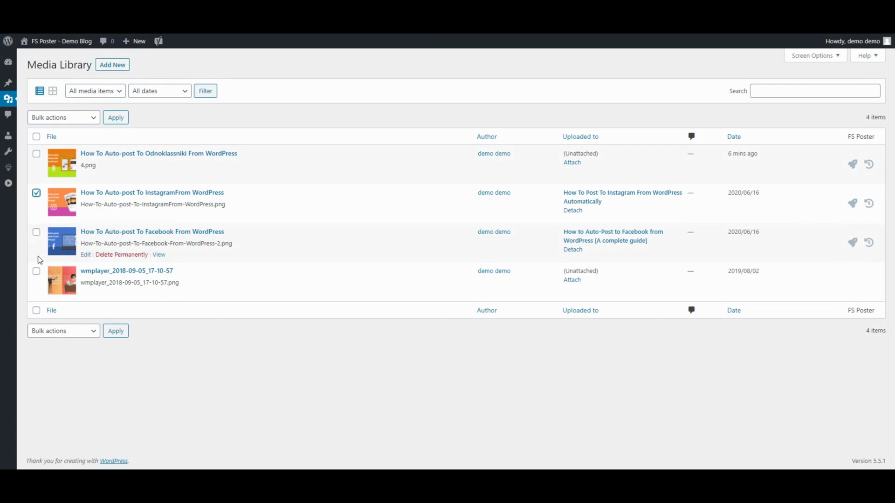
left_click(37, 271)
left_click(36, 154)
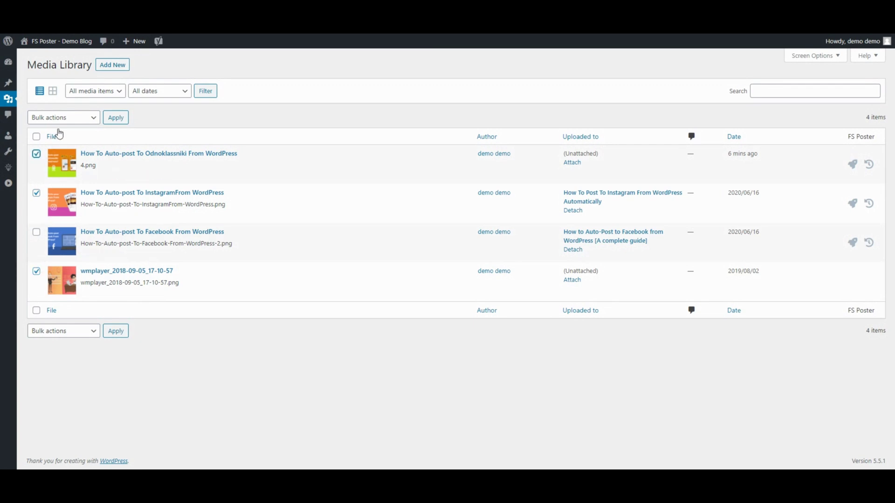
left_click(62, 117)
left_click(59, 148)
left_click(116, 120)
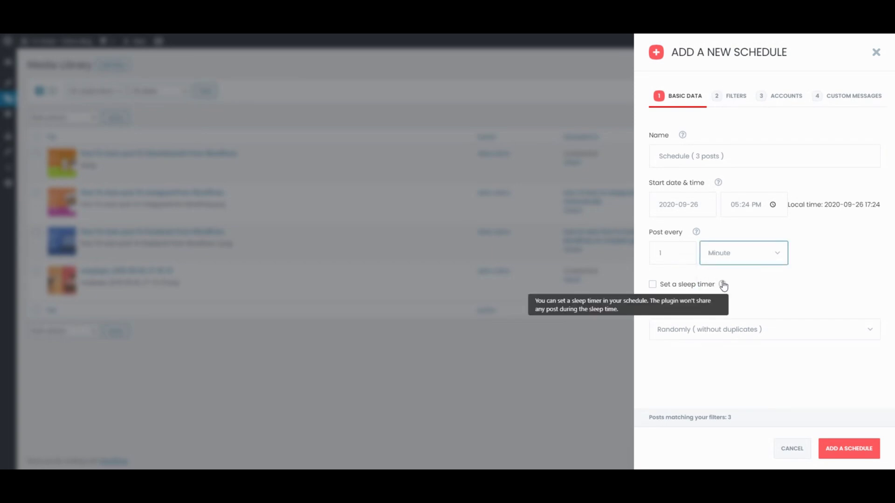
left_click(682, 253)
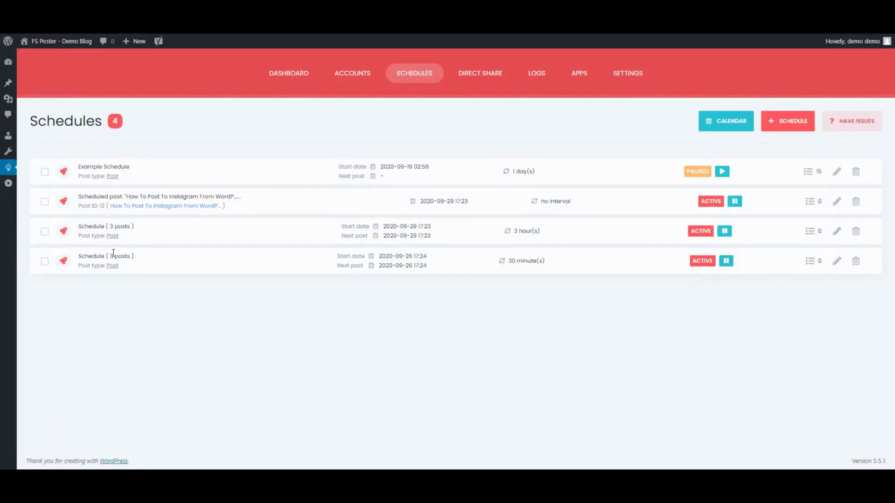
- Check the saved 30-minute media schedule, then begin a new one starting 29 September
left_click_drag(109, 256, 137, 258)
left_click_drag(511, 261, 545, 262)
left_click(776, 125)
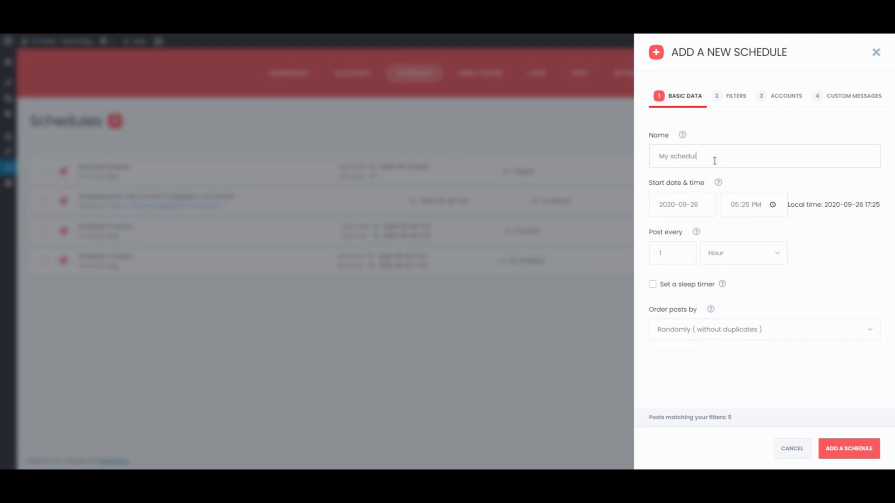
left_click(693, 199)
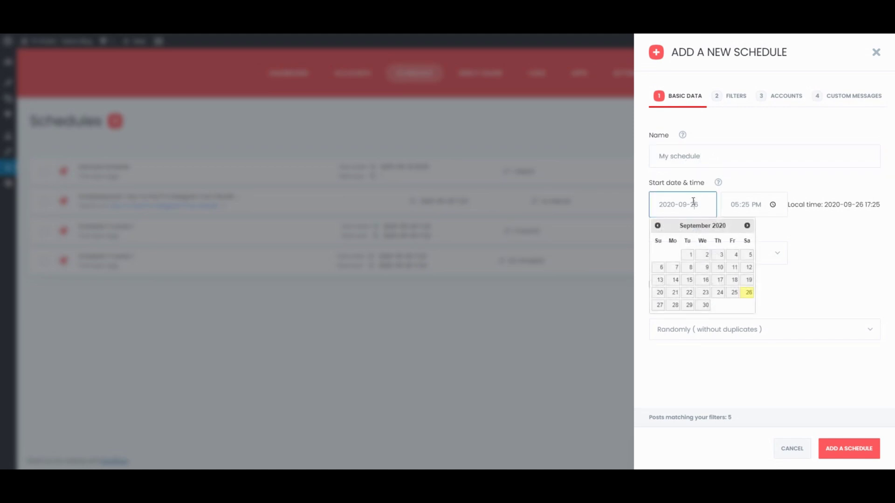
left_click(690, 304)
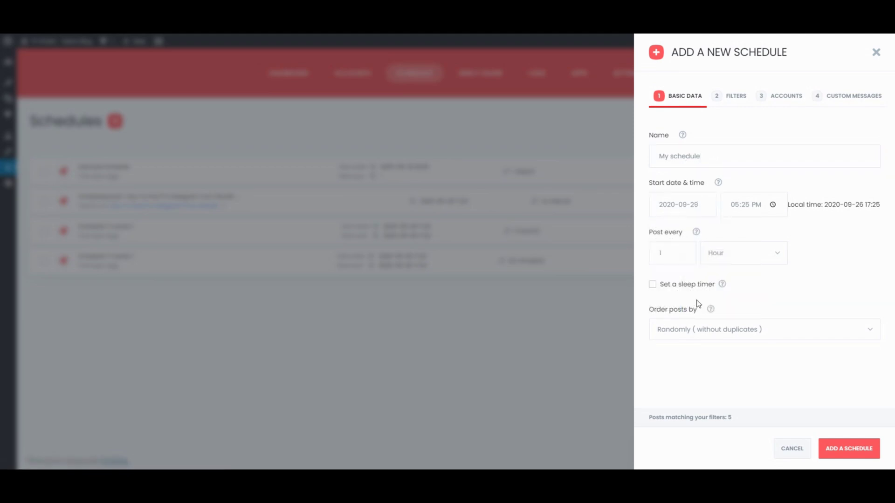
- Make the new schedule post every 1 Day with old posts first, sleep timer left off
left_click(722, 263)
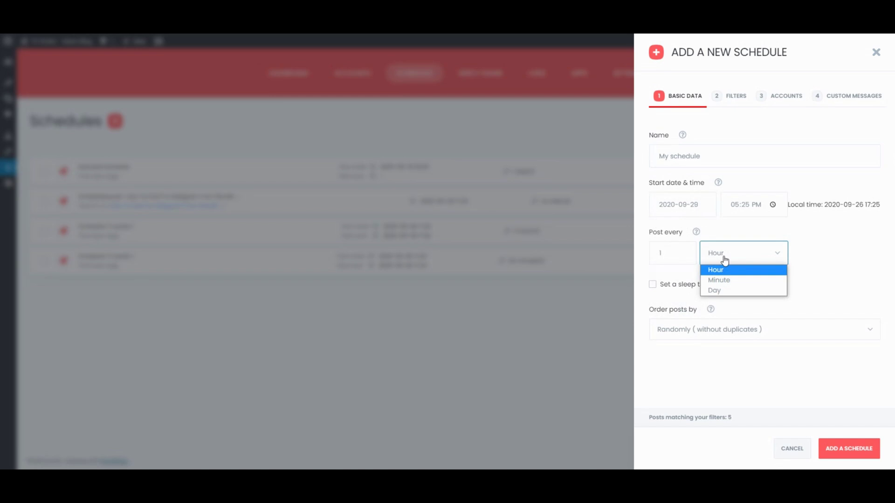
left_click(725, 289)
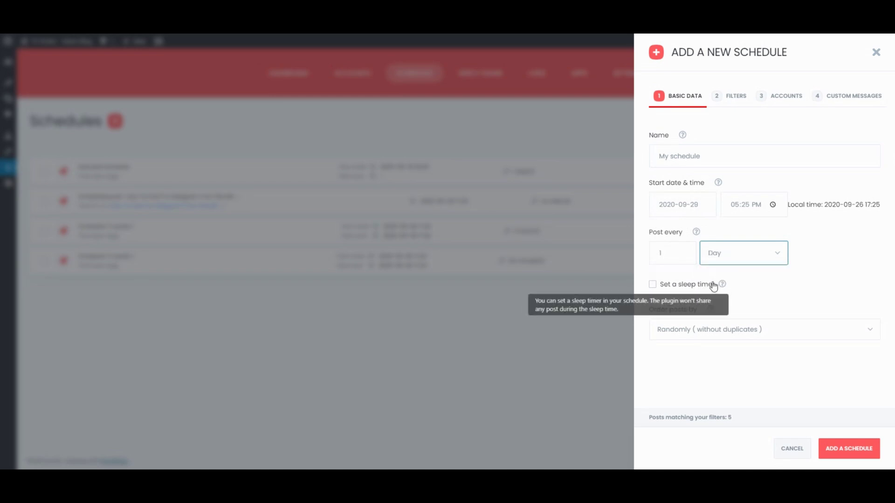
left_click(652, 285)
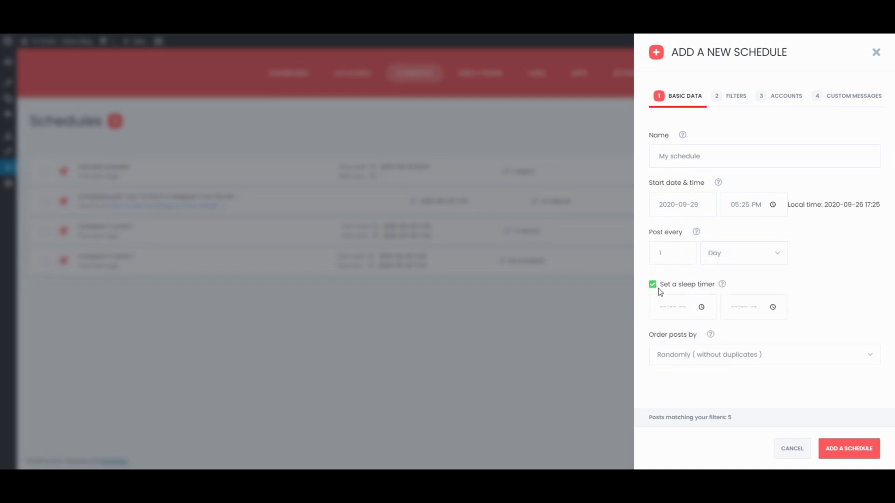
left_click(653, 284)
left_click(688, 329)
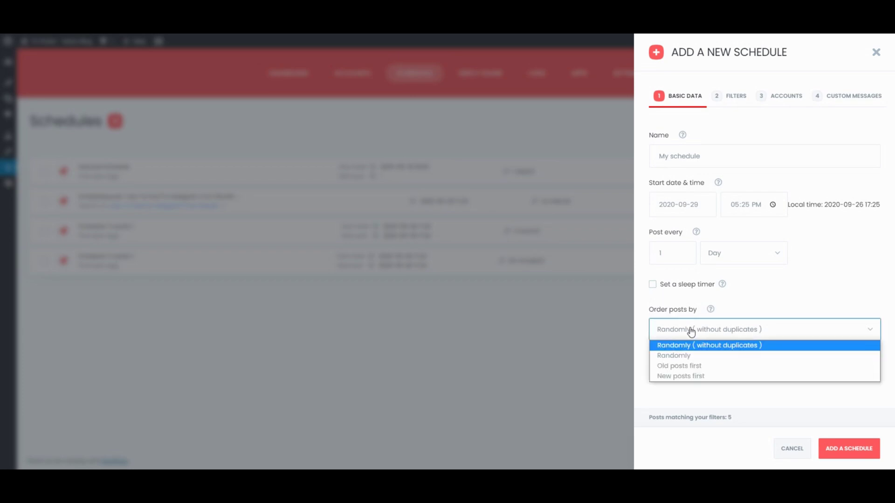
left_click(691, 366)
- Keep the schedule's filters at All times and post type Post
left_click(736, 98)
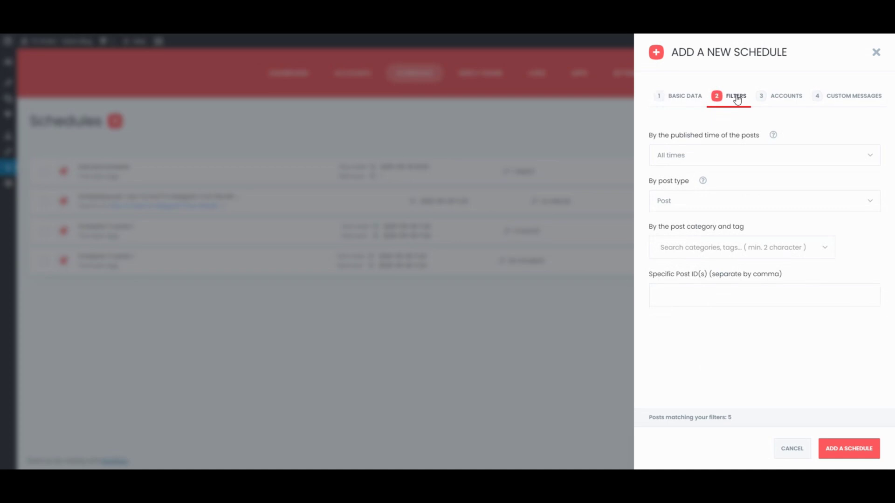
left_click(708, 158)
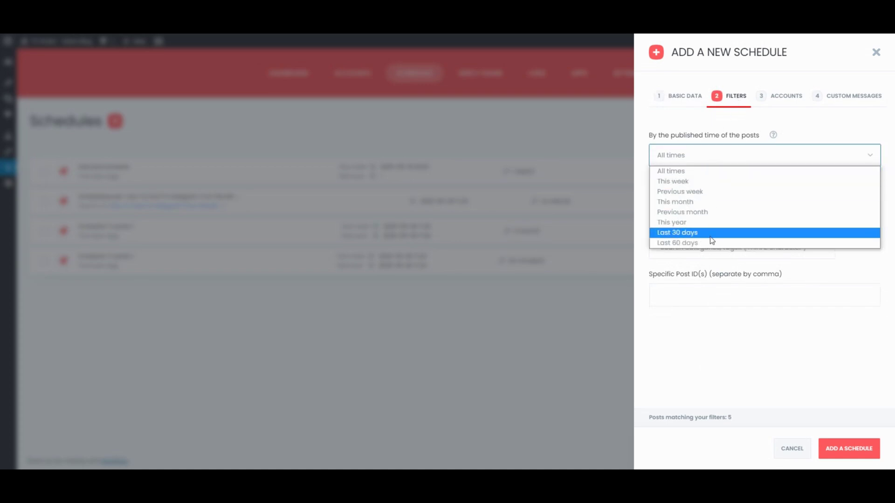
left_click(705, 156)
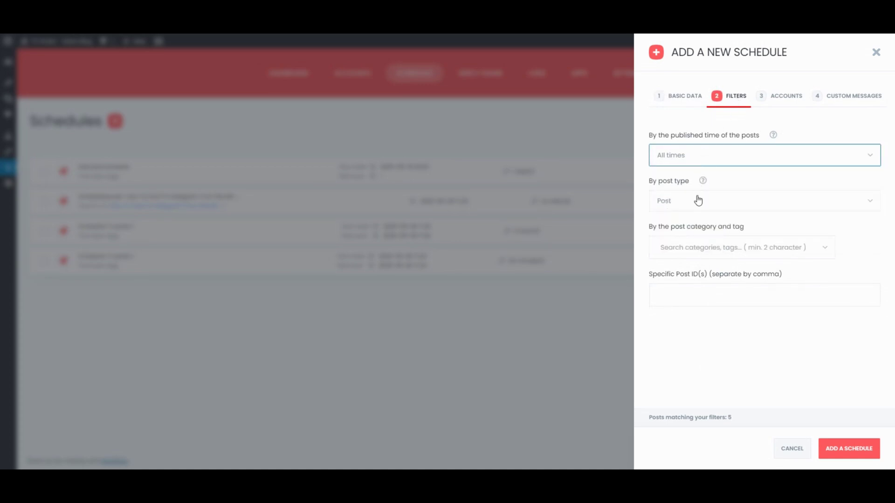
left_click(698, 201)
left_click(700, 216)
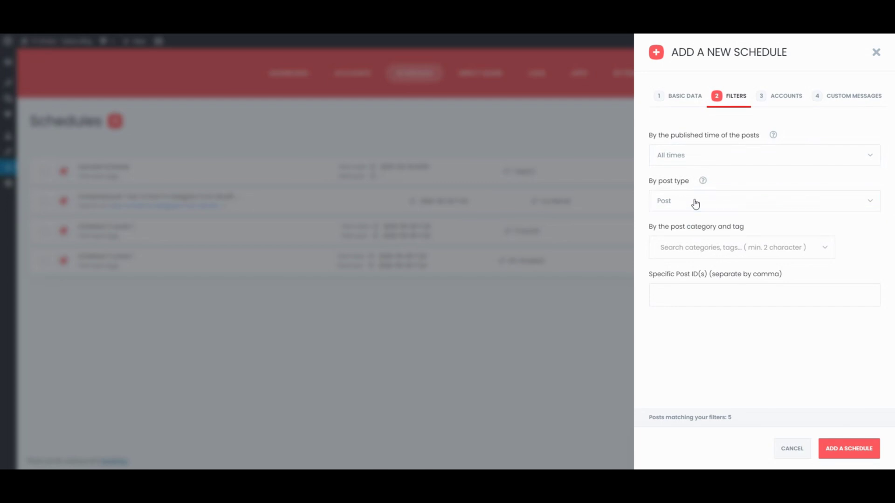
left_click(697, 250)
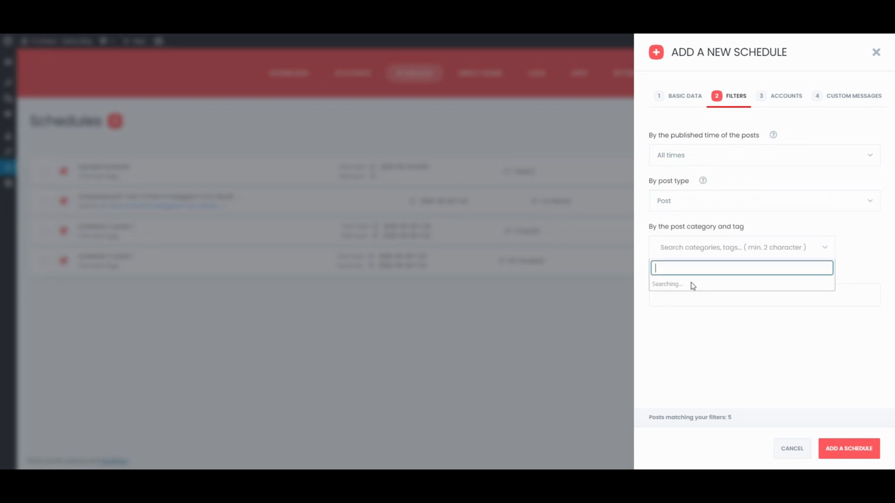
- Drop Booknetic from the schedule, add the message 'Here you can add some text and keyword', and save
left_click(772, 99)
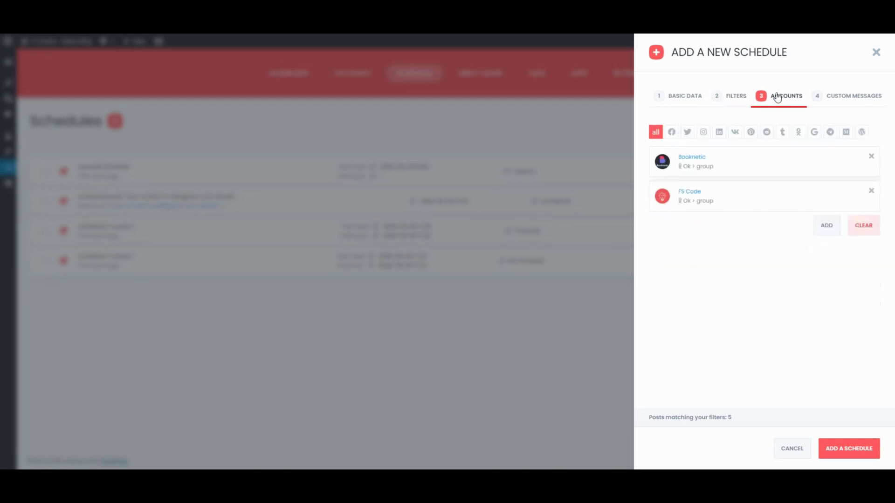
left_click(871, 157)
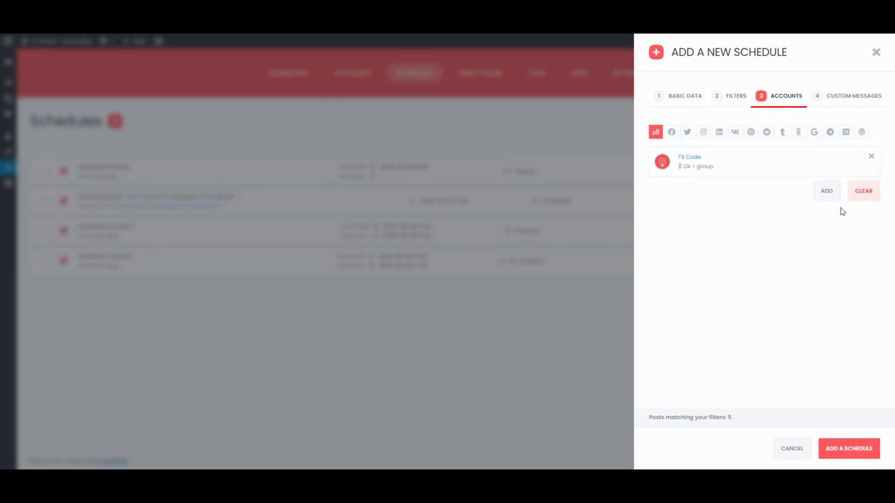
left_click(844, 98)
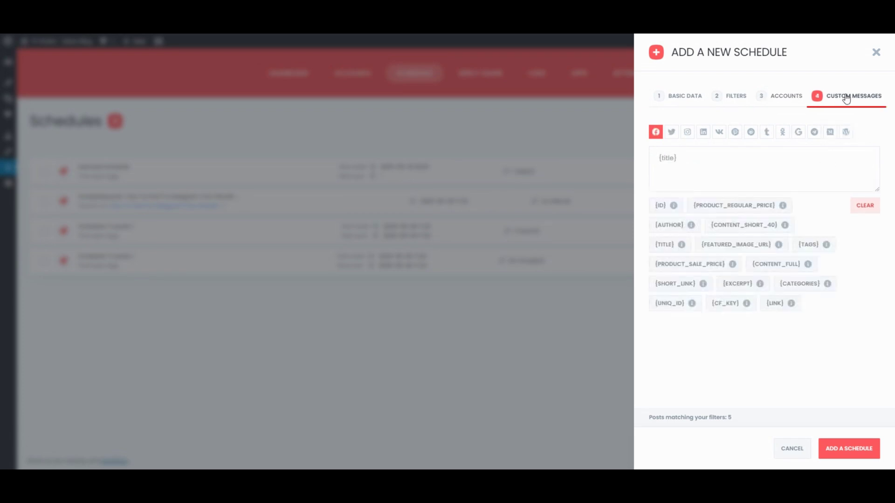
left_click(695, 161)
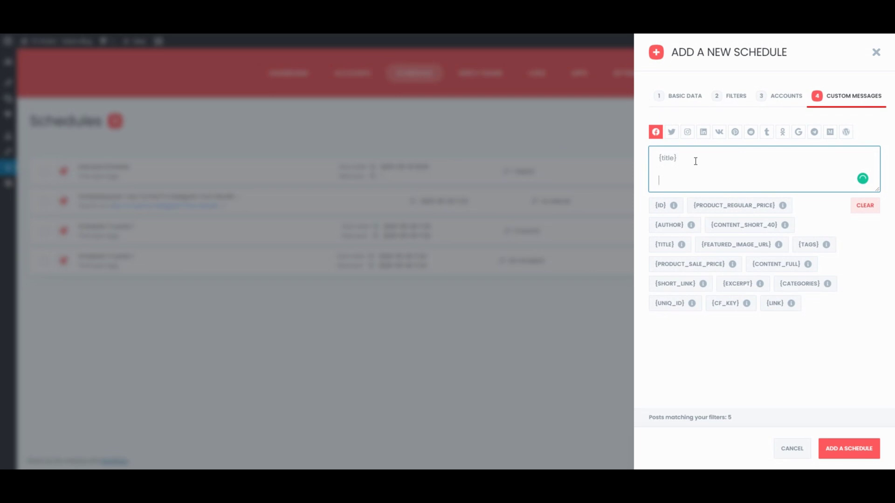
type("Here you can add some text and keywords")
left_click(848, 450)
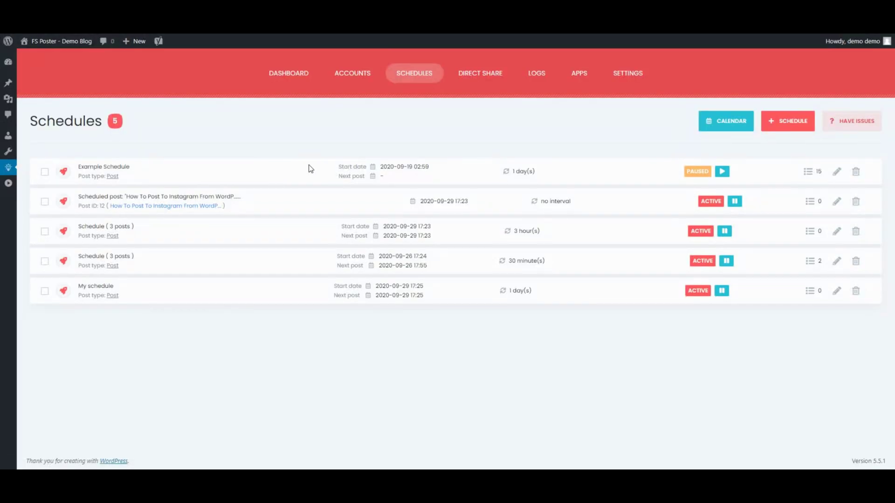
- Start a direct share with the Odnoklassniki auto-post image attached
left_click_drag(509, 291, 531, 298)
left_click(480, 75)
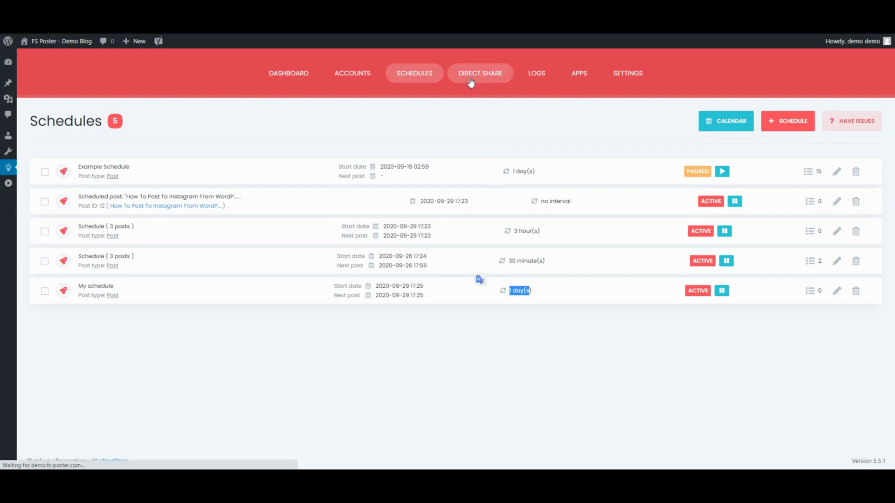
left_click(80, 192)
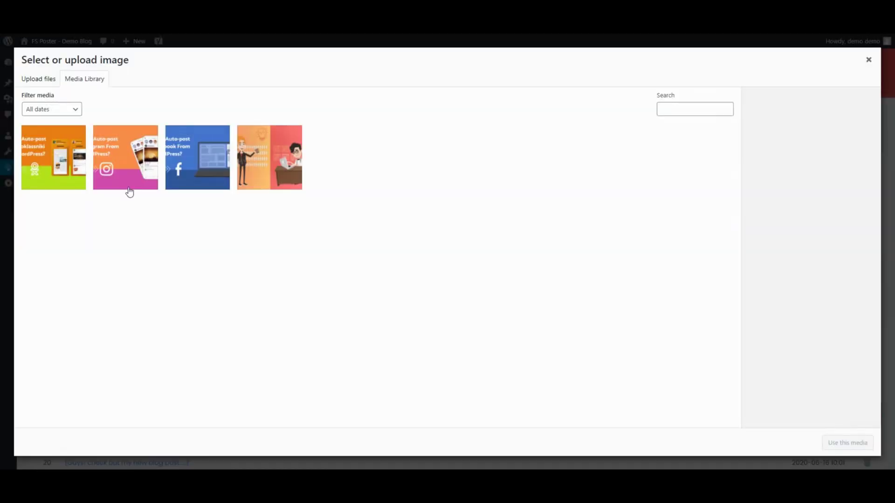
left_click(65, 165)
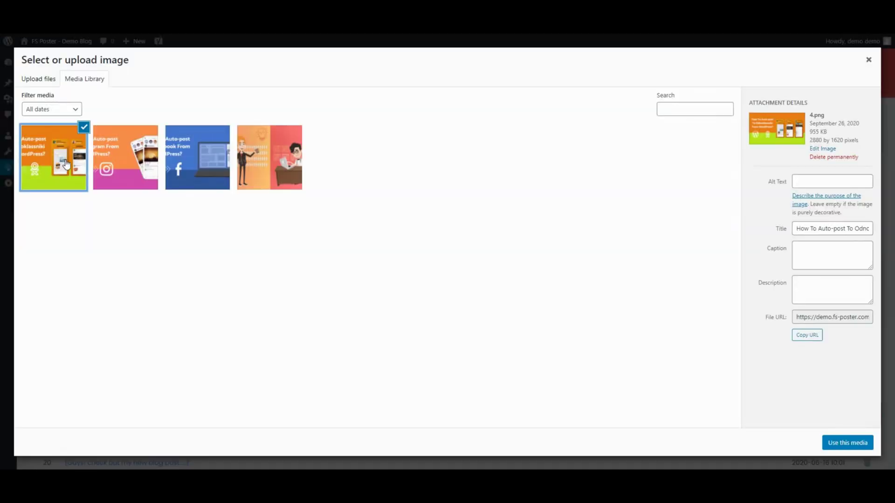
left_click(834, 444)
- Write the message 'My new post!' and remove Booknetic so only FS Code receives it
scroll(220, 274, "down", 4)
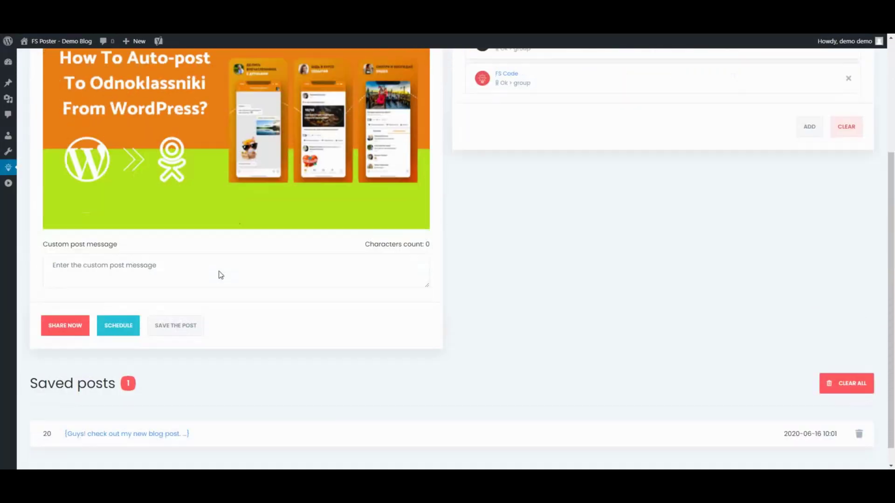
left_click(160, 261)
type("M")
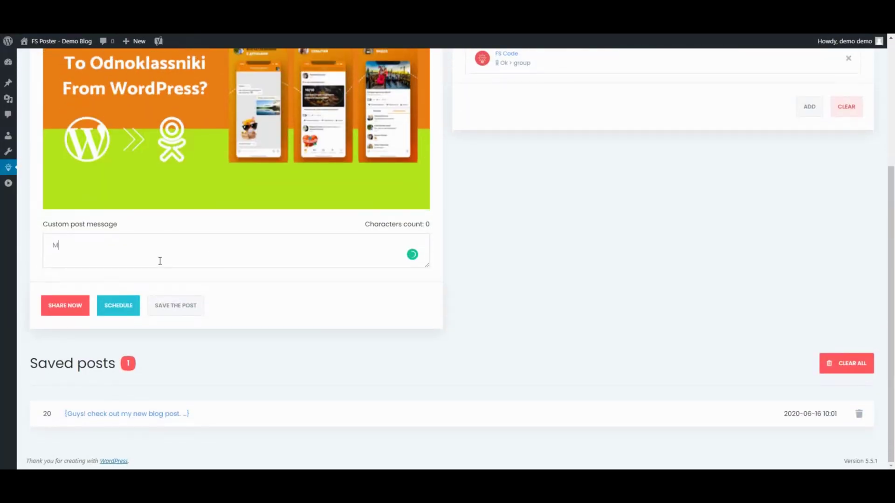
type("y new post!")
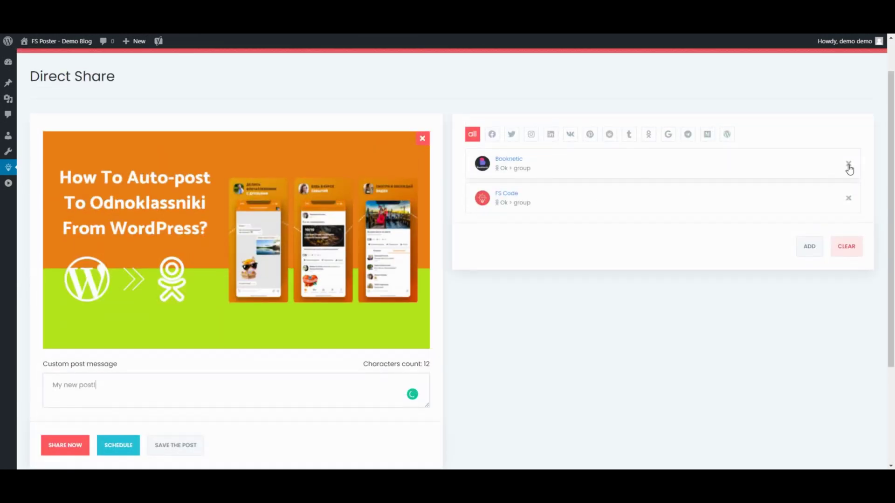
left_click(848, 164)
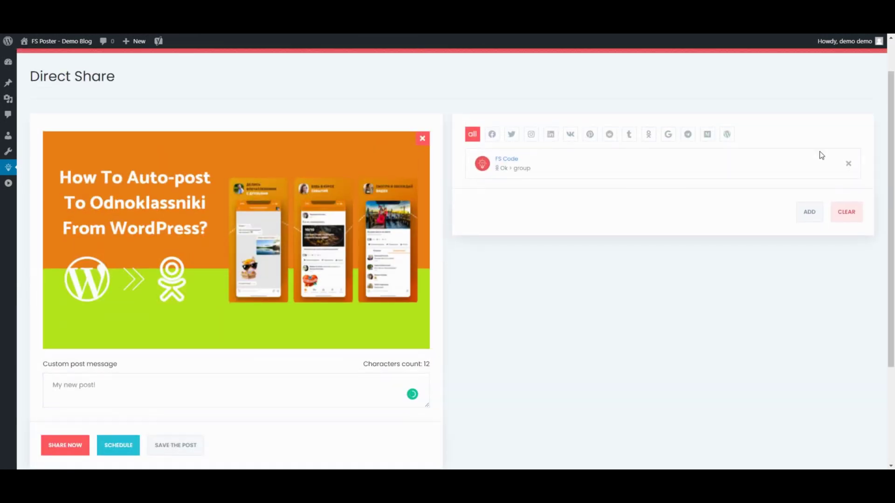
scroll(182, 289, "down", 3)
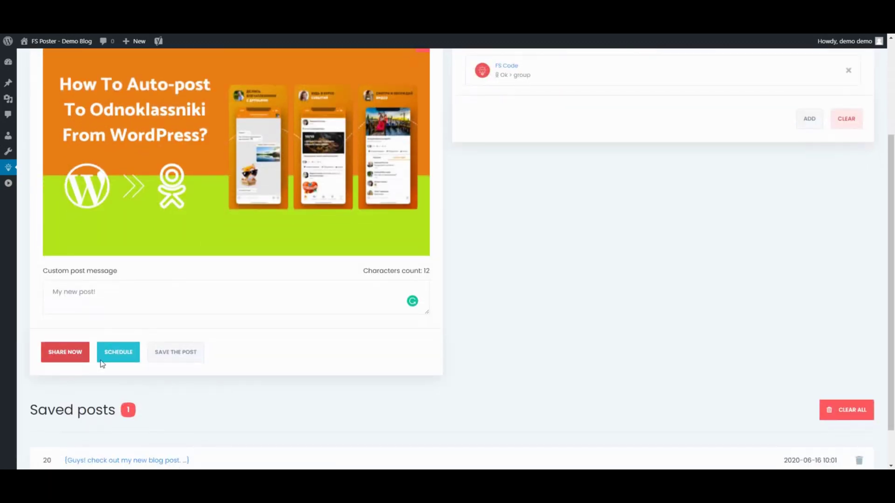
- Open the published FS Code post on Odnoklassniki and enlarge its image to check it
scroll(178, 405, "down", 2)
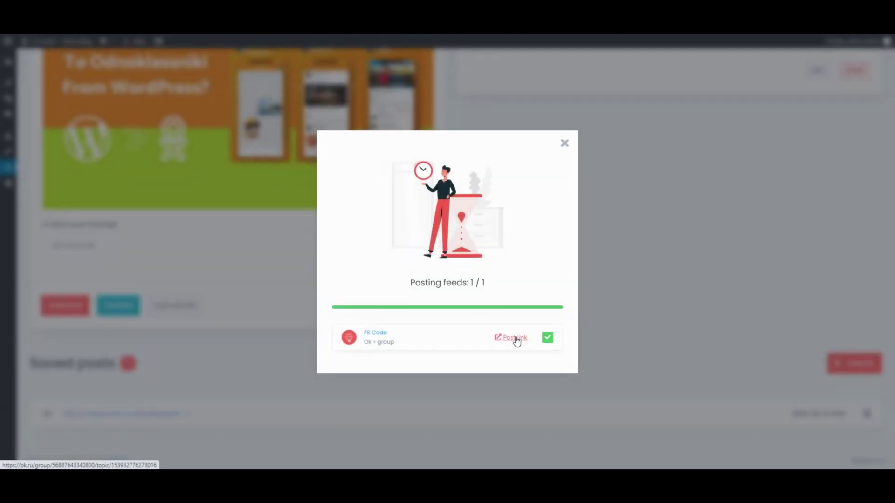
left_click(515, 337)
left_click(513, 338)
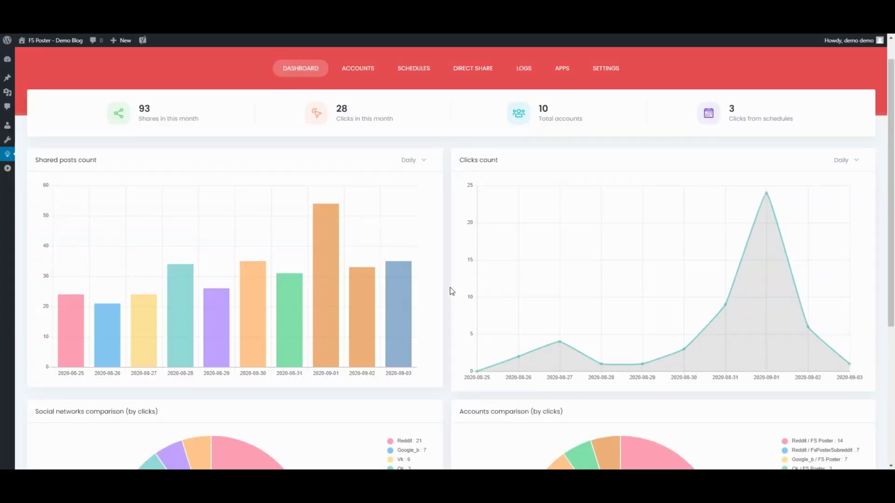
- Toggle off Reddit and Google_b, plus the Google_b / FS Poster and Reddit / FsPosterSubreddit account slices
mouse_move(334, 307)
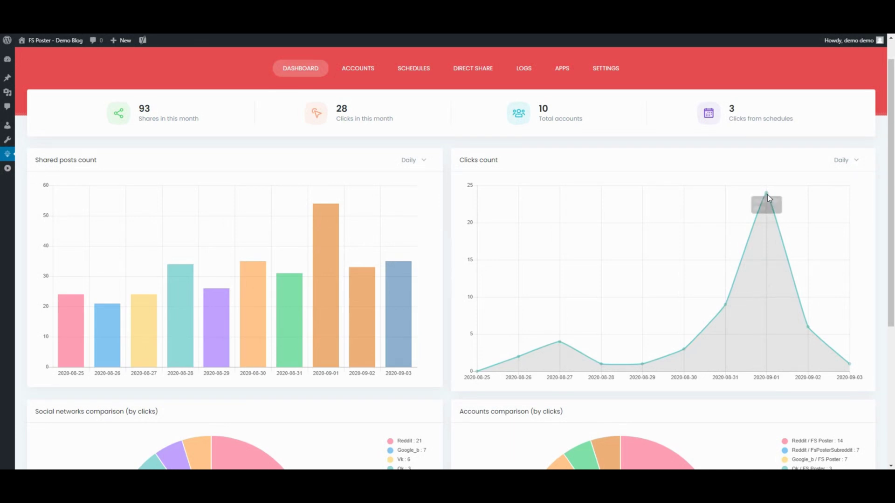
left_click_drag(893, 153, 892, 294)
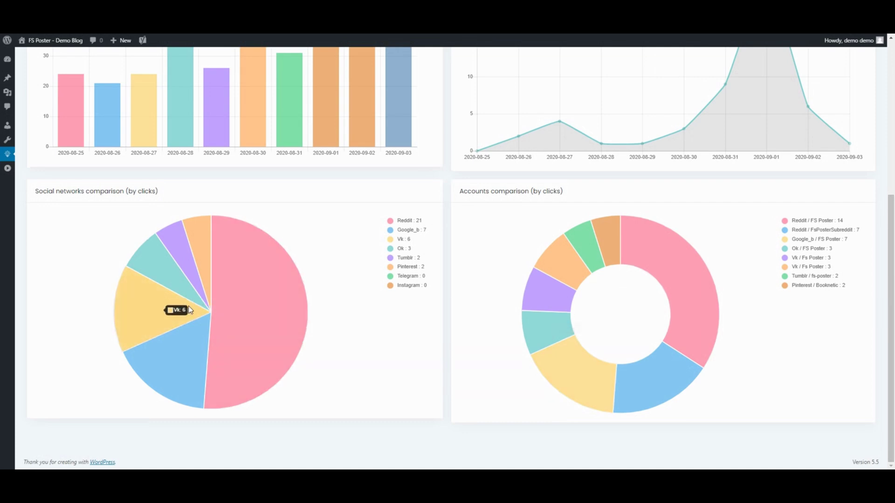
left_click(412, 222)
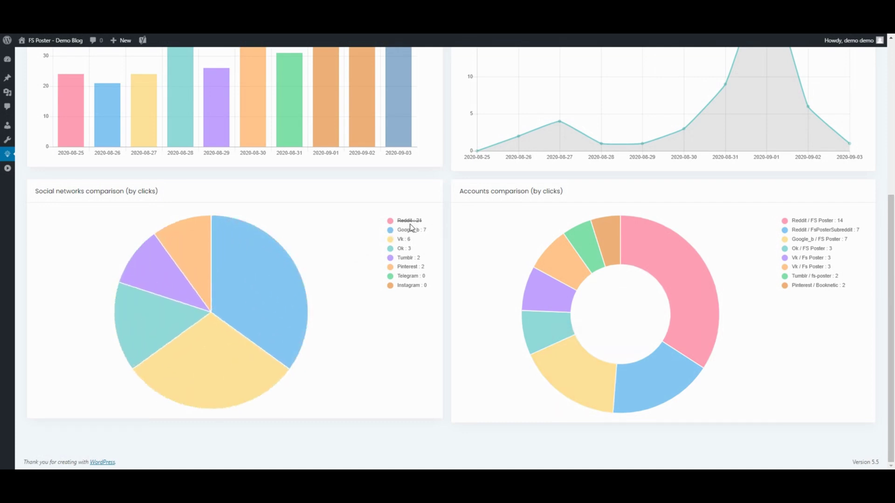
left_click(413, 231)
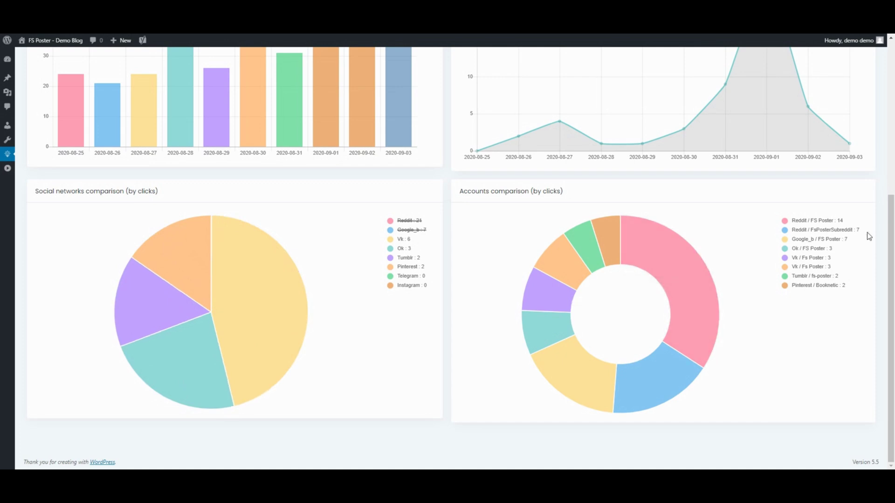
left_click(828, 239)
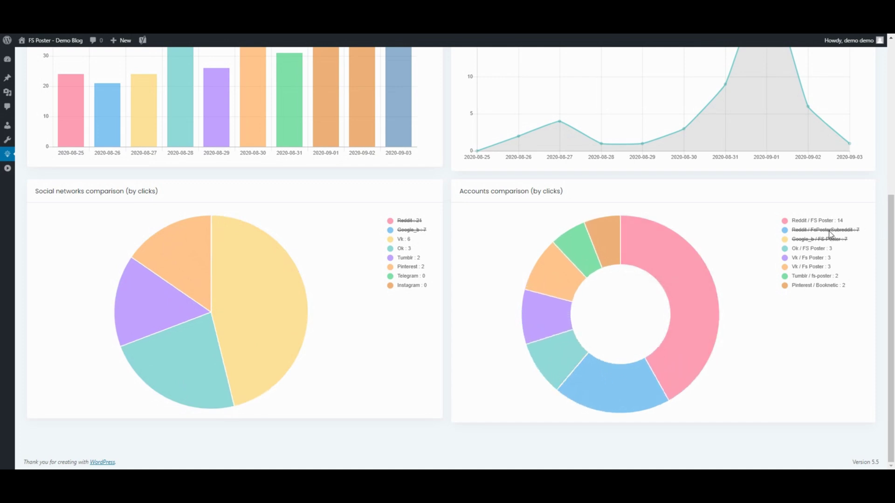
left_click(830, 233)
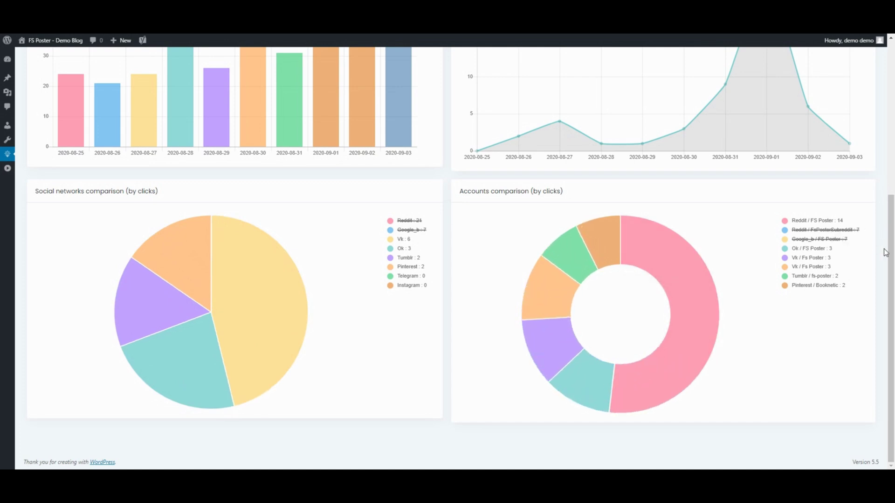